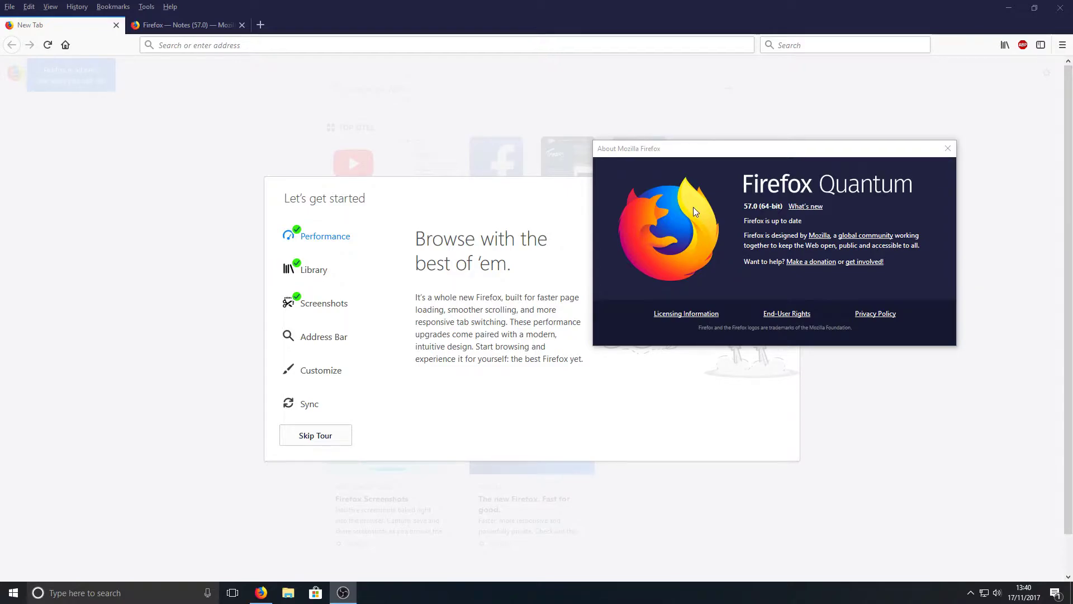
# Reposition the About window, view the Firefox 57.0 release notes, then return to the tour
pyautogui.moveTo(716, 150); pyautogui.dragTo(708, 146)
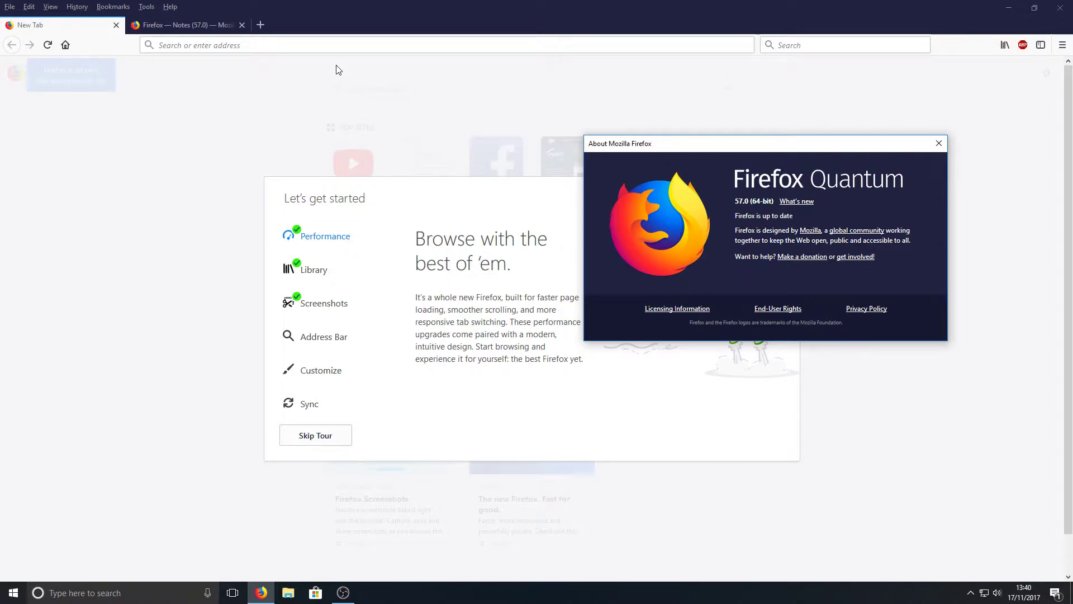
pyautogui.click(166, 26)
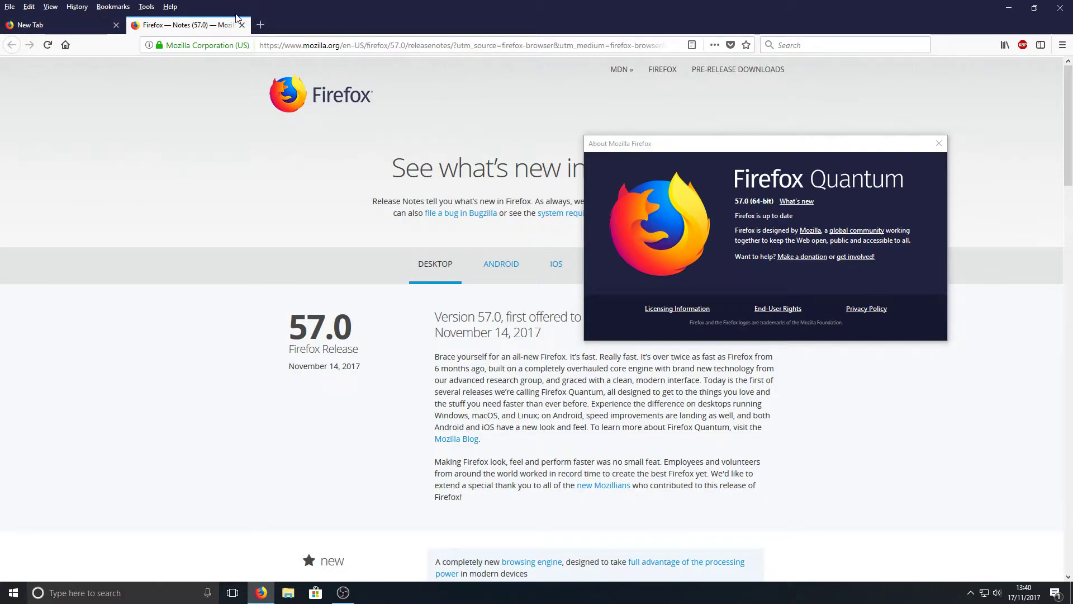
pyautogui.click(95, 30)
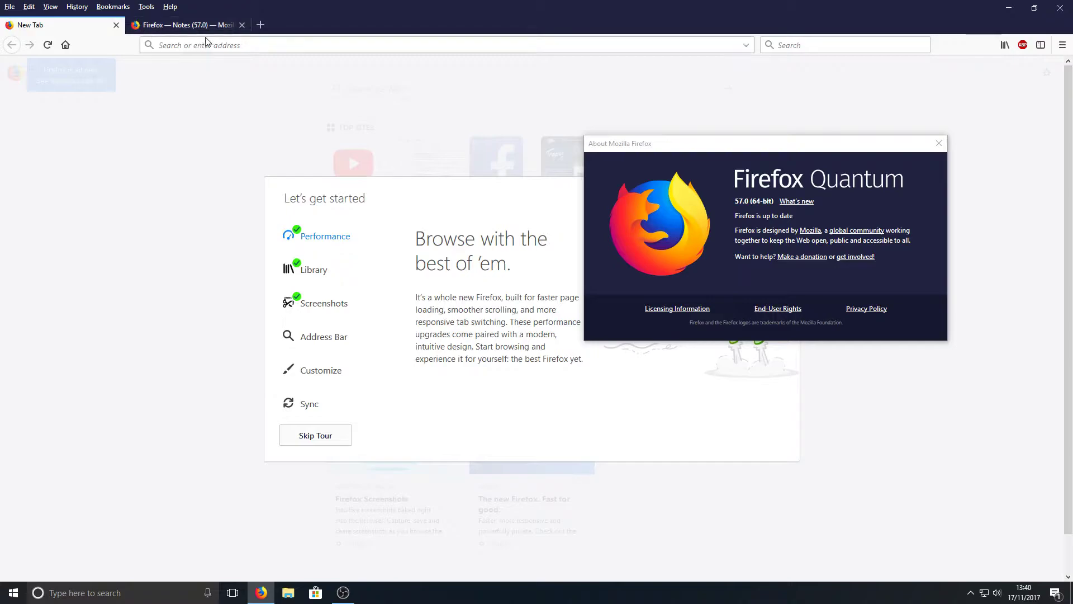
# Close the About Mozilla Firefox window, glance at the main menu, and show the tour's Library page
pyautogui.moveTo(614, 152); pyautogui.dragTo(401, 143)
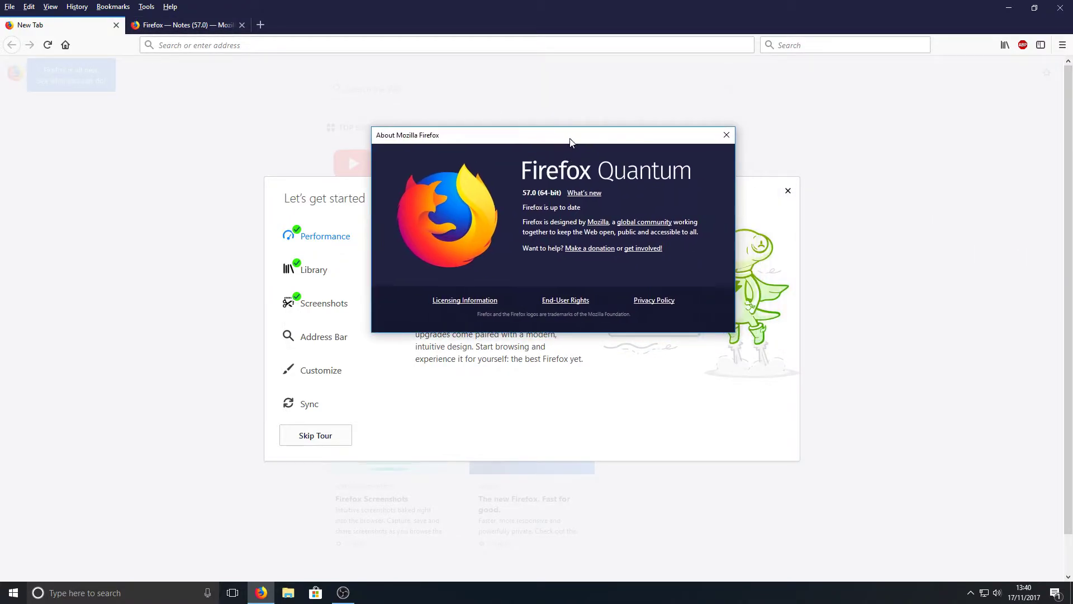
pyautogui.click(726, 135)
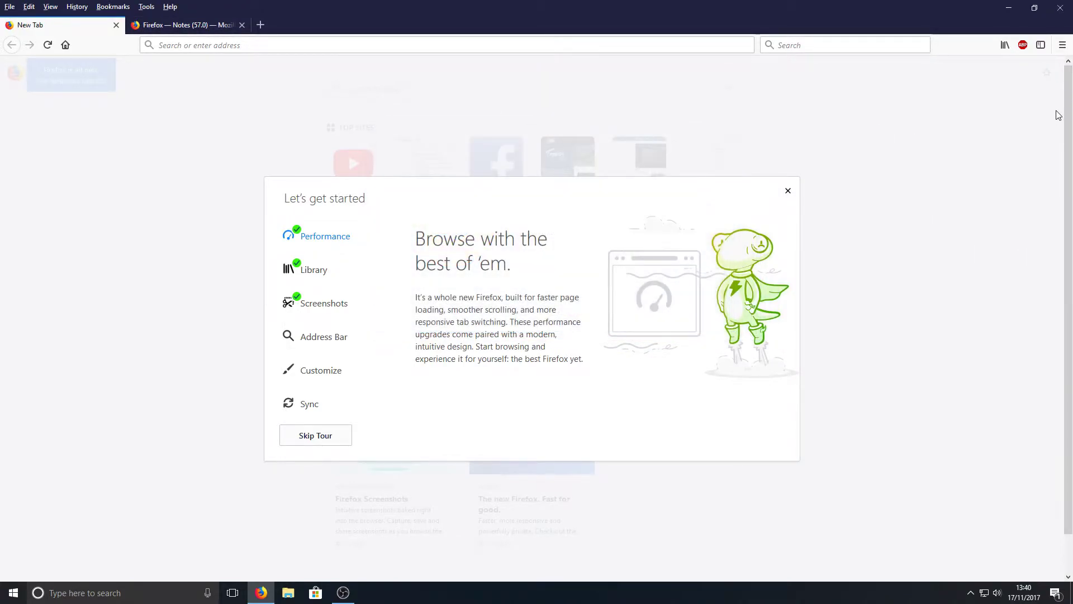
pyautogui.click(1063, 45)
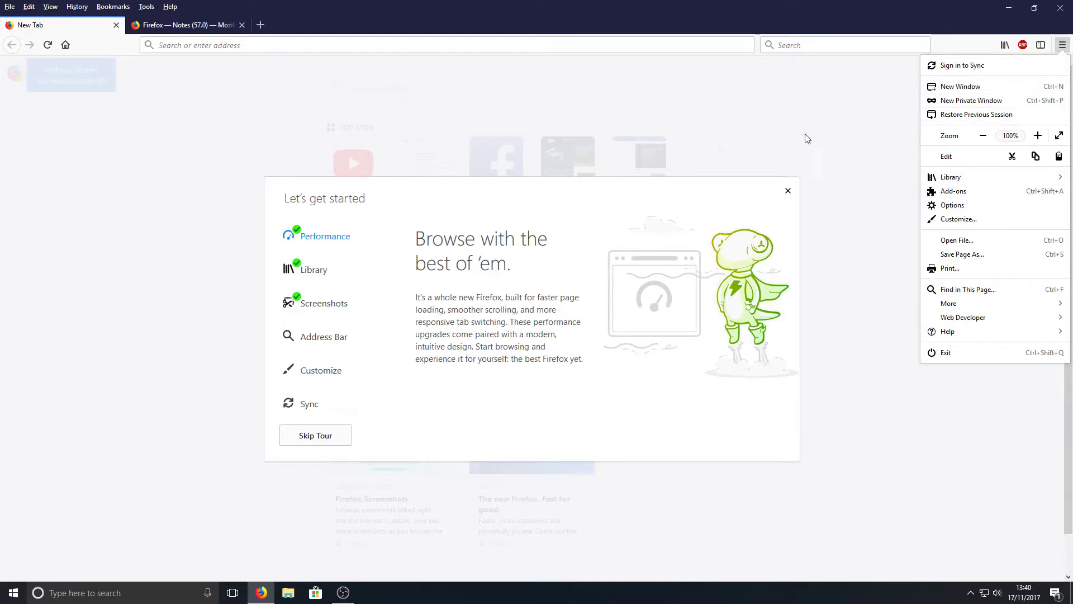
pyautogui.click(605, 206)
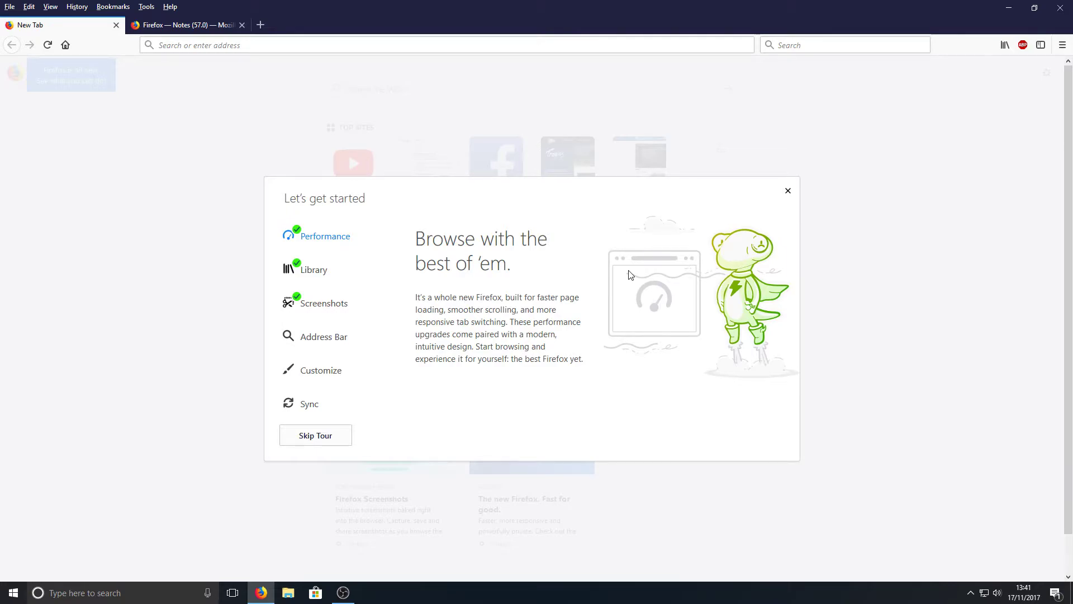
pyautogui.click(308, 274)
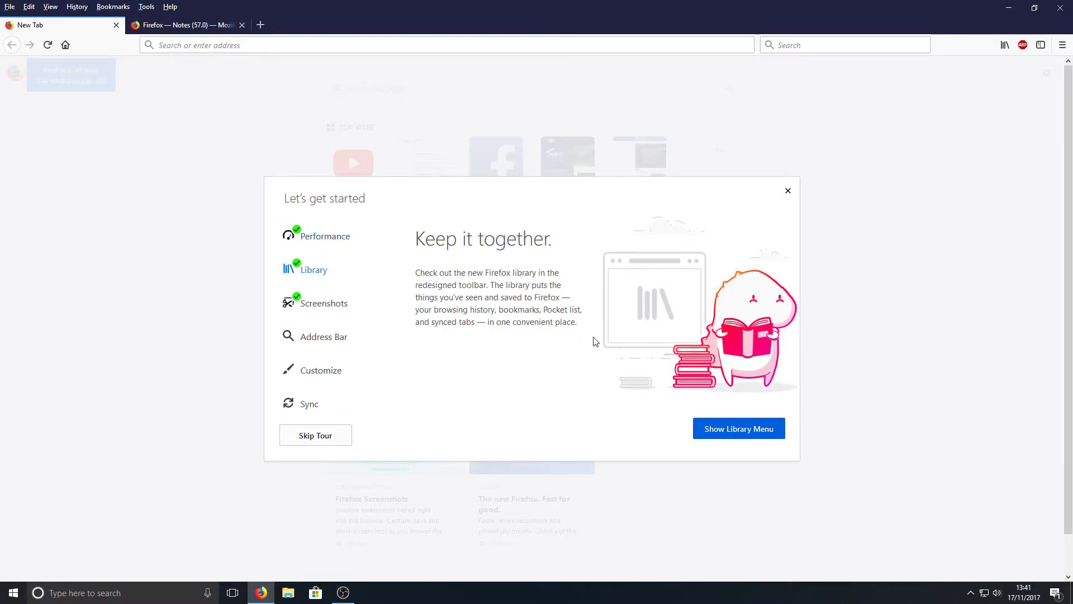
# Preview the Library panel, then open the Firefox Screenshots website from the tour's Screenshots page
pyautogui.click(727, 436)
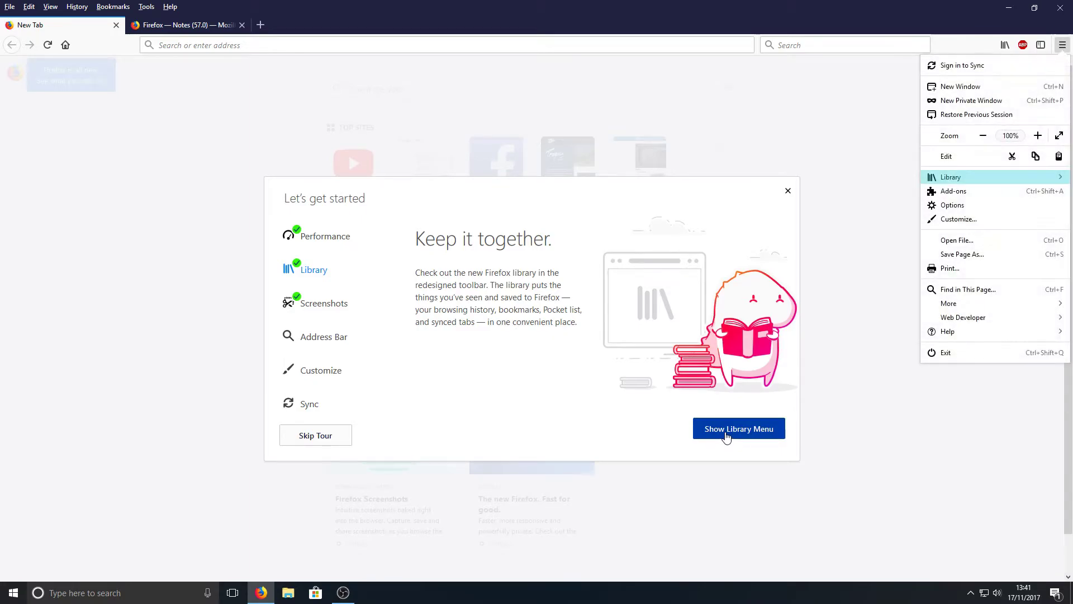
pyautogui.click(967, 176)
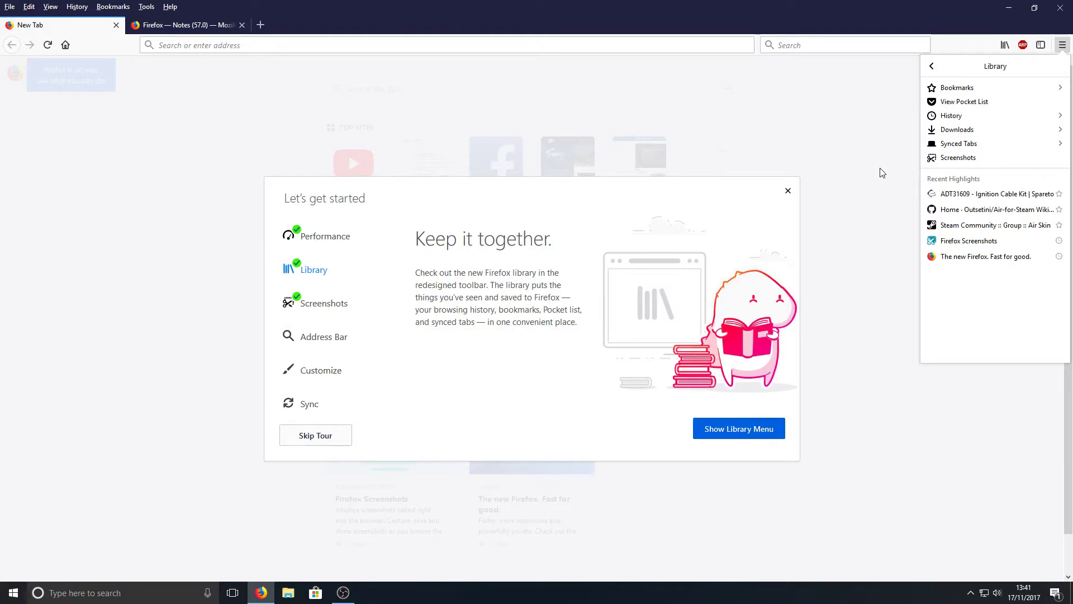
pyautogui.click(317, 307)
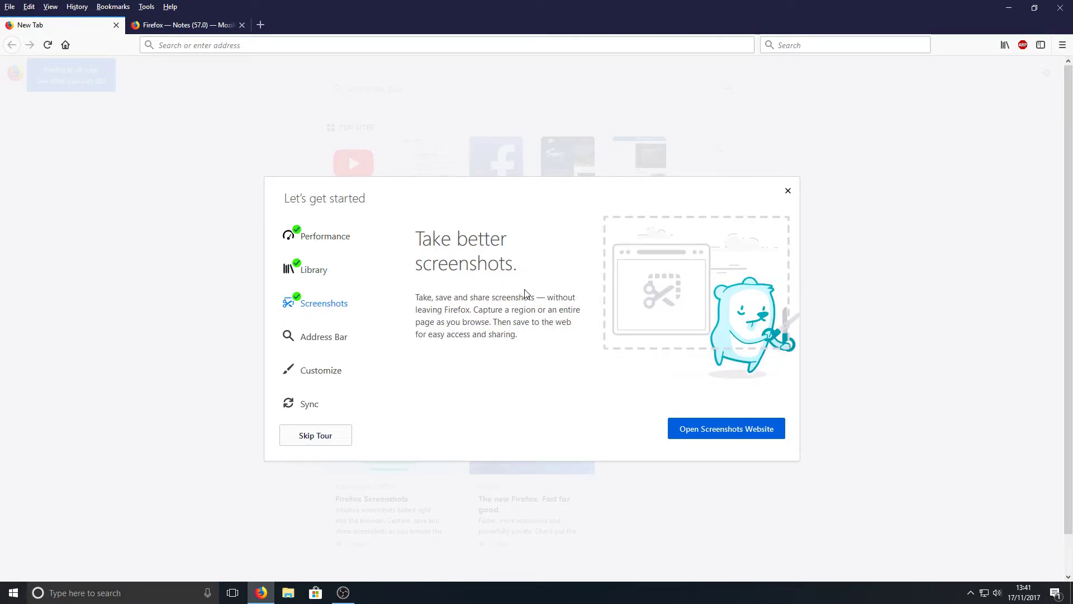
pyautogui.click(726, 429)
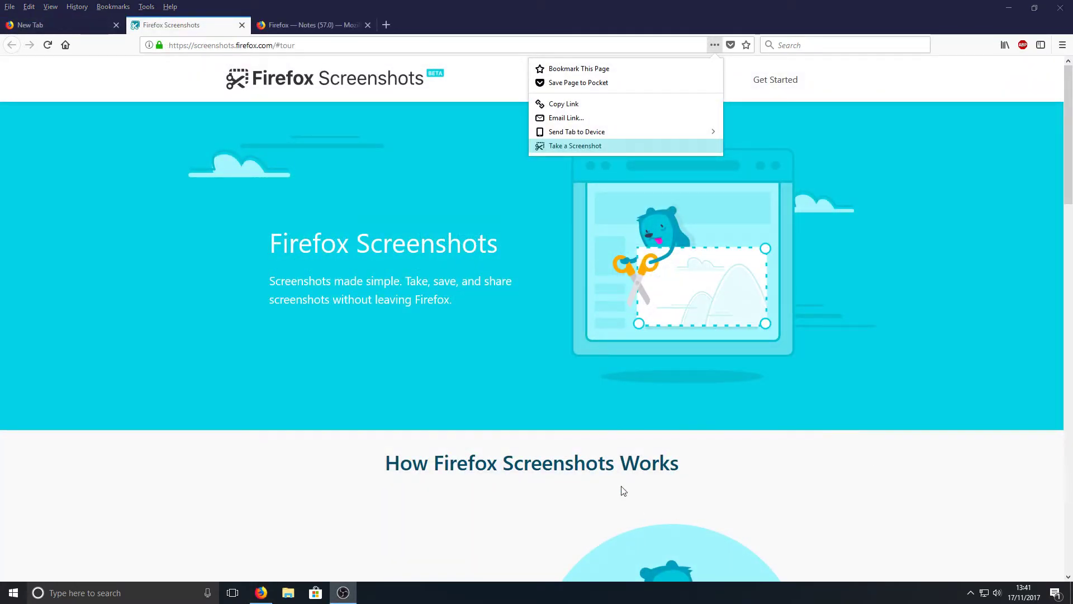
# Take a region screenshot of the Firefox Screenshots hero heading and tagline
pyautogui.click(571, 148)
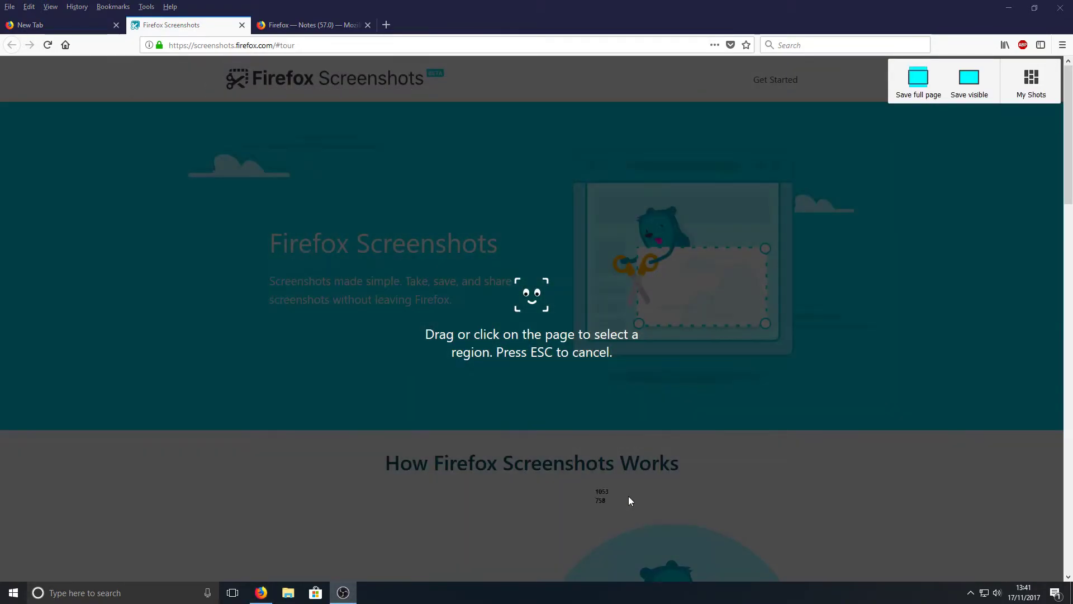
pyautogui.scroll(-3, 814, 341)
pyautogui.scroll(-5, 816, 364)
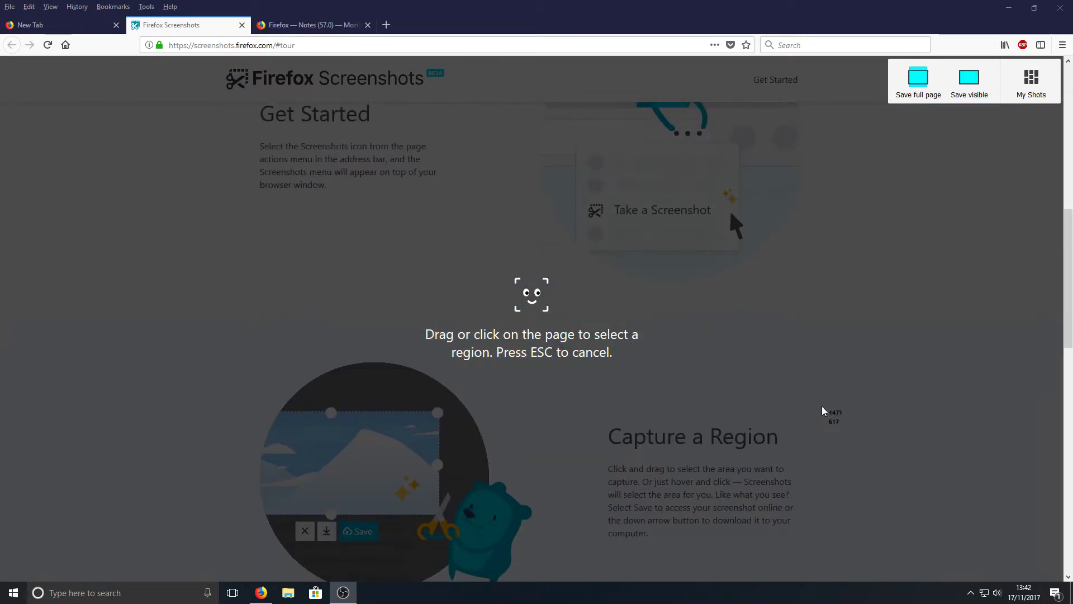
pyautogui.scroll(8, 643, 246)
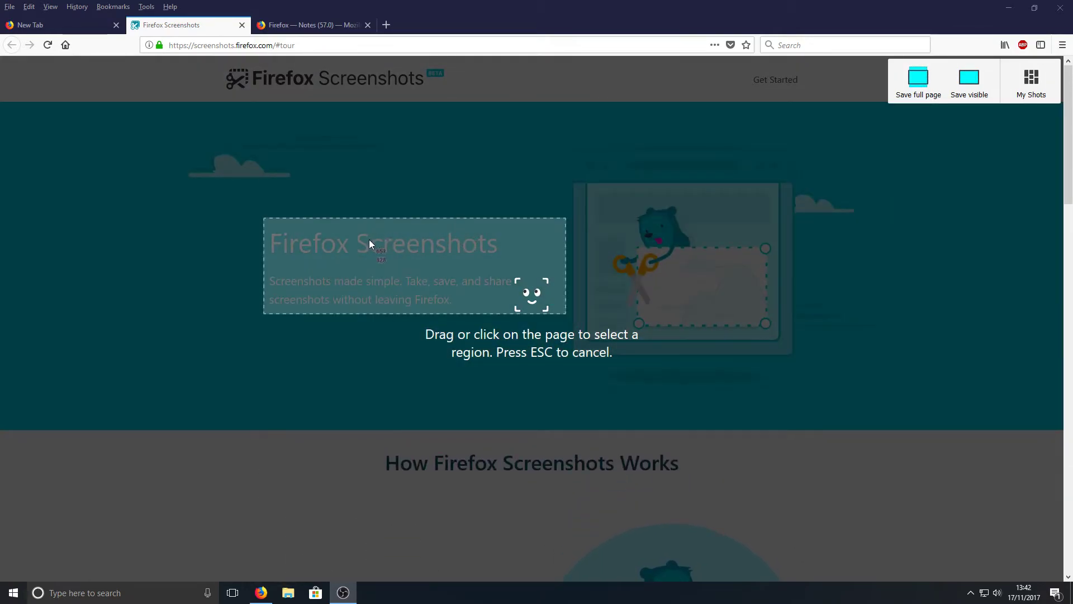
pyautogui.click(332, 259)
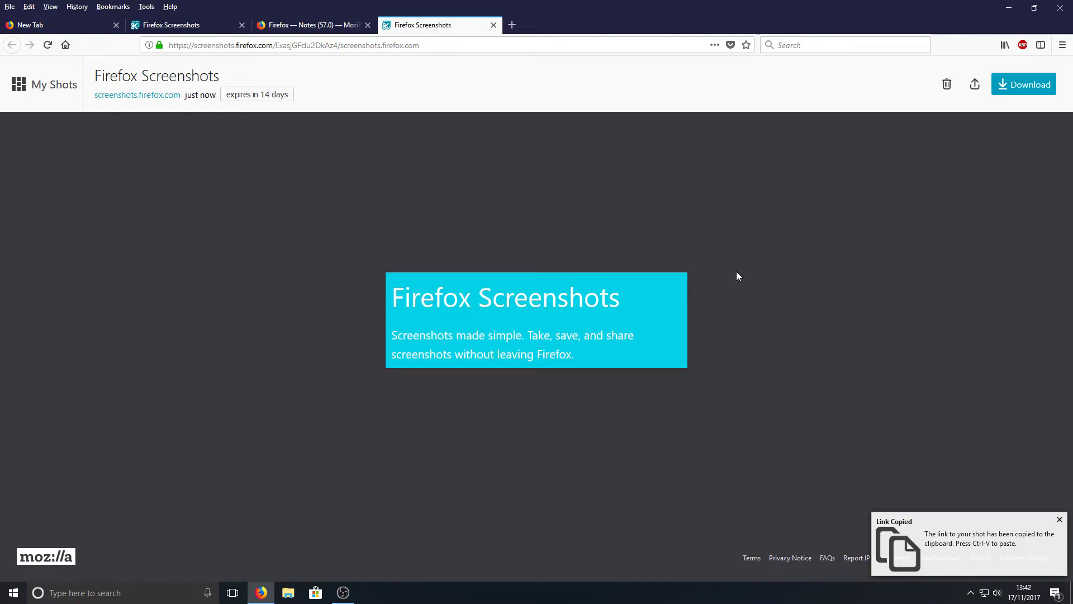
# Cancel the screenshot download and switch back to the welcome tour tab
pyautogui.hotkey('alt', 'Tab')
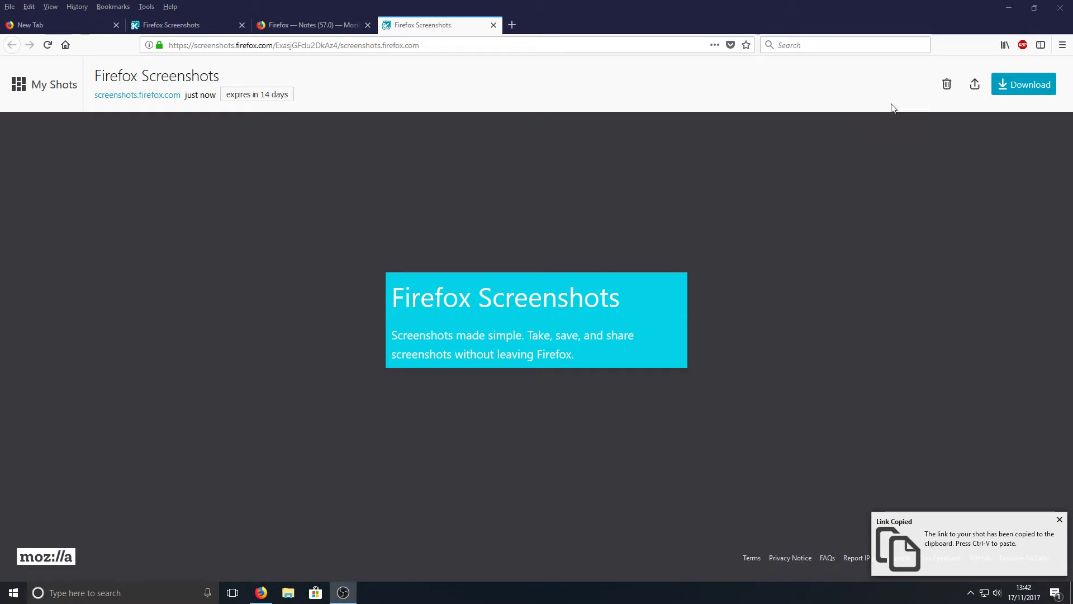
pyautogui.click(1041, 90)
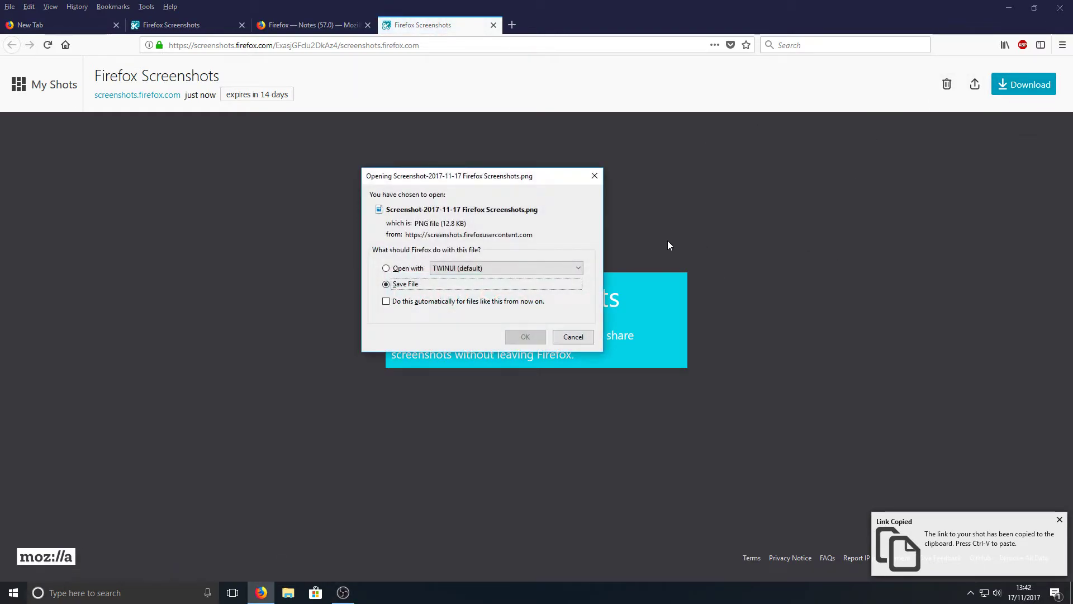
pyautogui.click(573, 337)
pyautogui.click(327, 24)
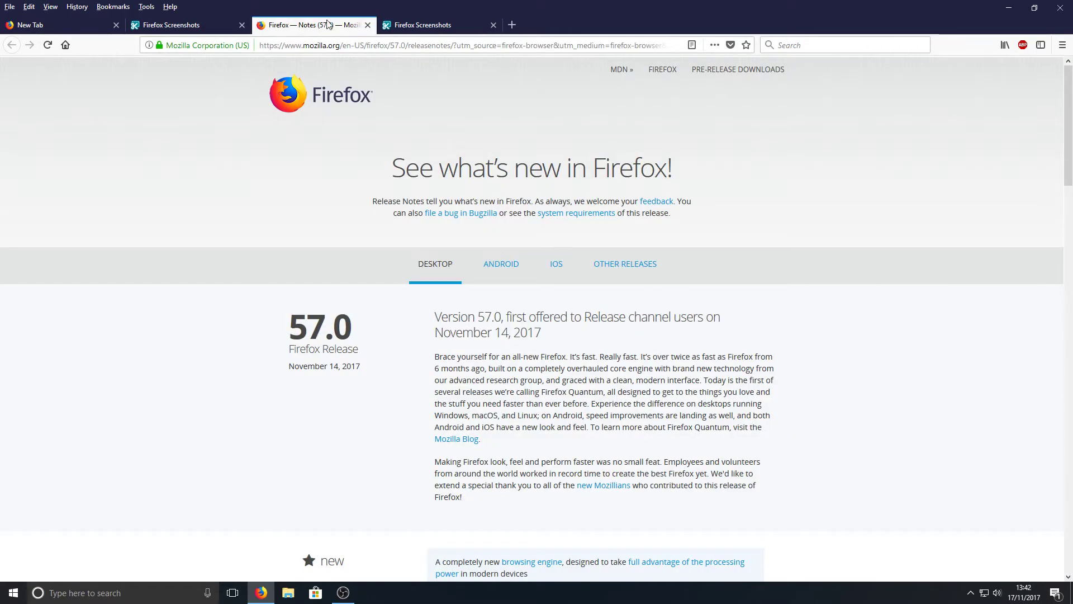
pyautogui.click(167, 27)
pyautogui.click(41, 27)
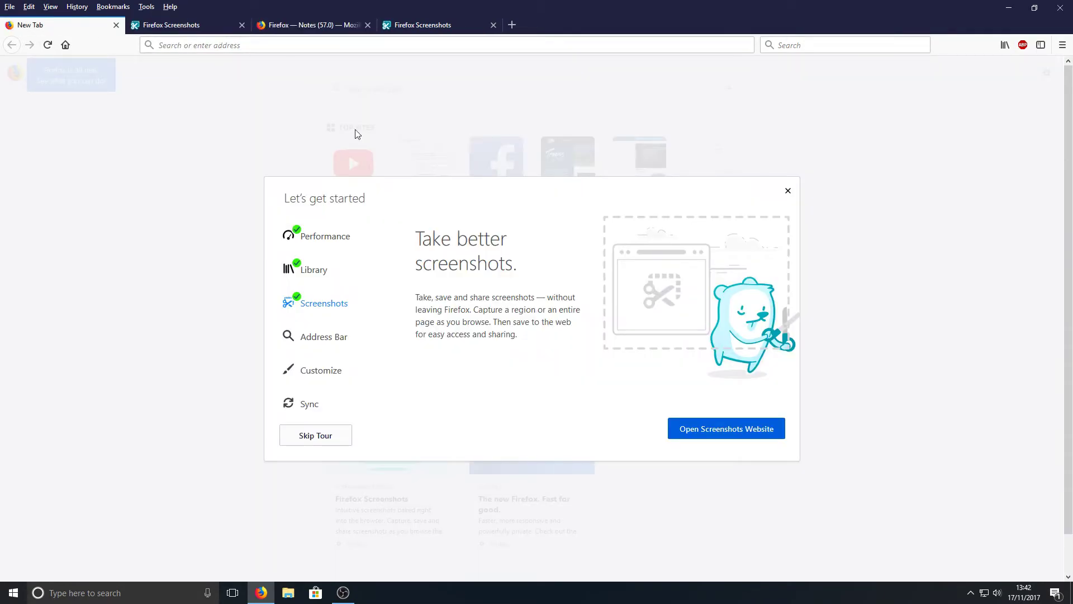
# On the tour's address bar page, type 'pc gaming' into the address bar to preview suggestions
pyautogui.click(323, 340)
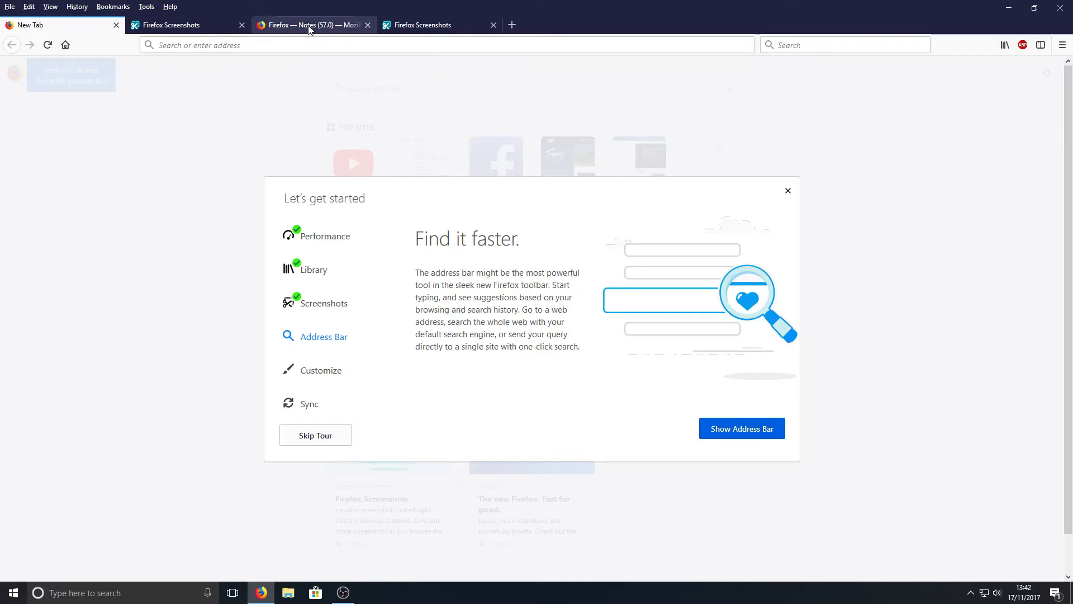
pyautogui.click(308, 45)
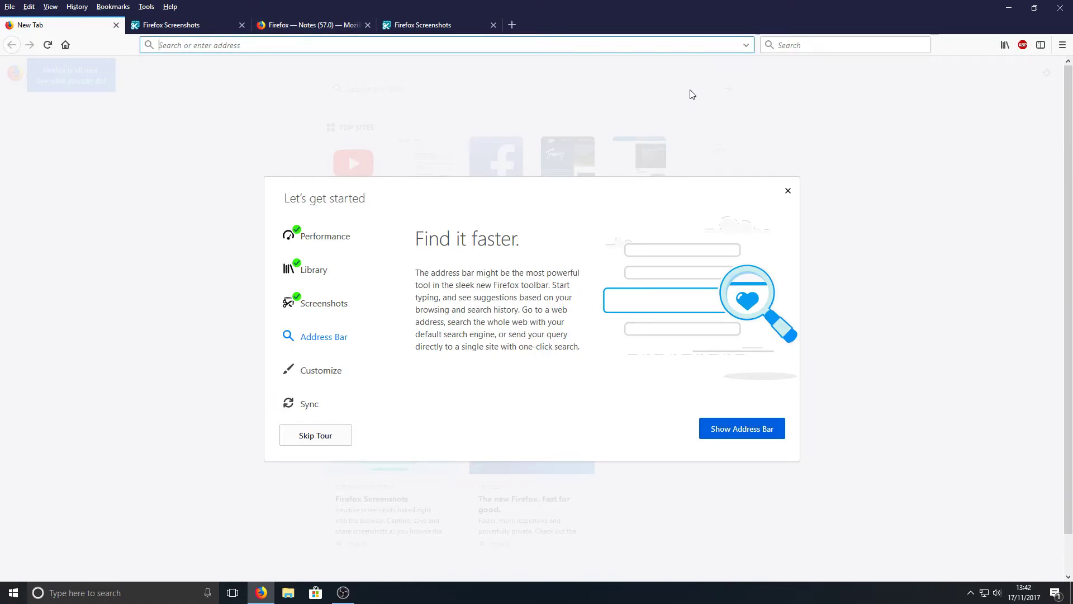
pyautogui.write('pc')
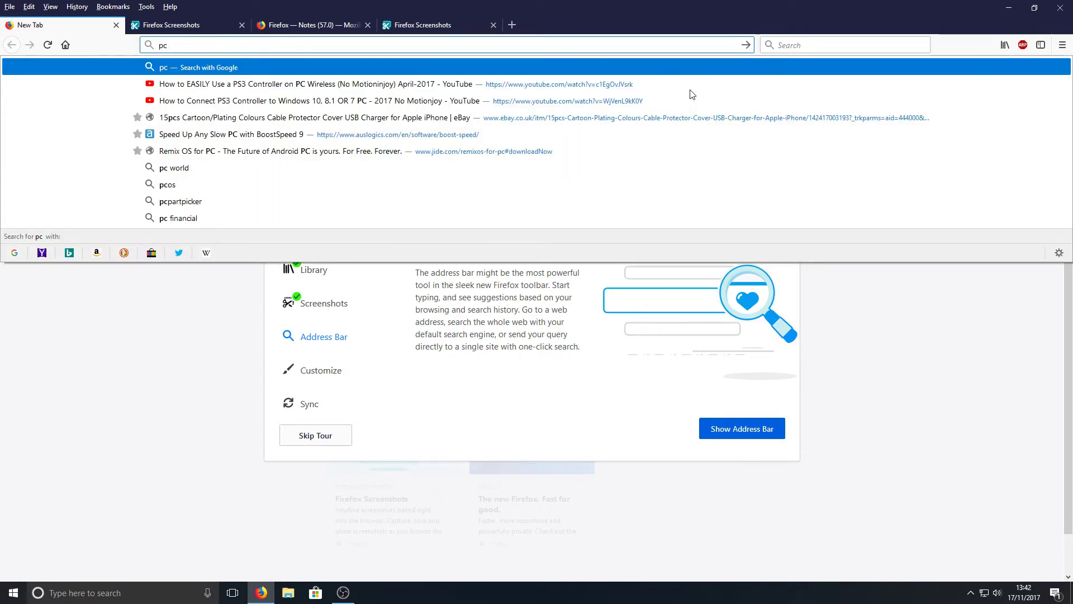
pyautogui.write(' gaming')
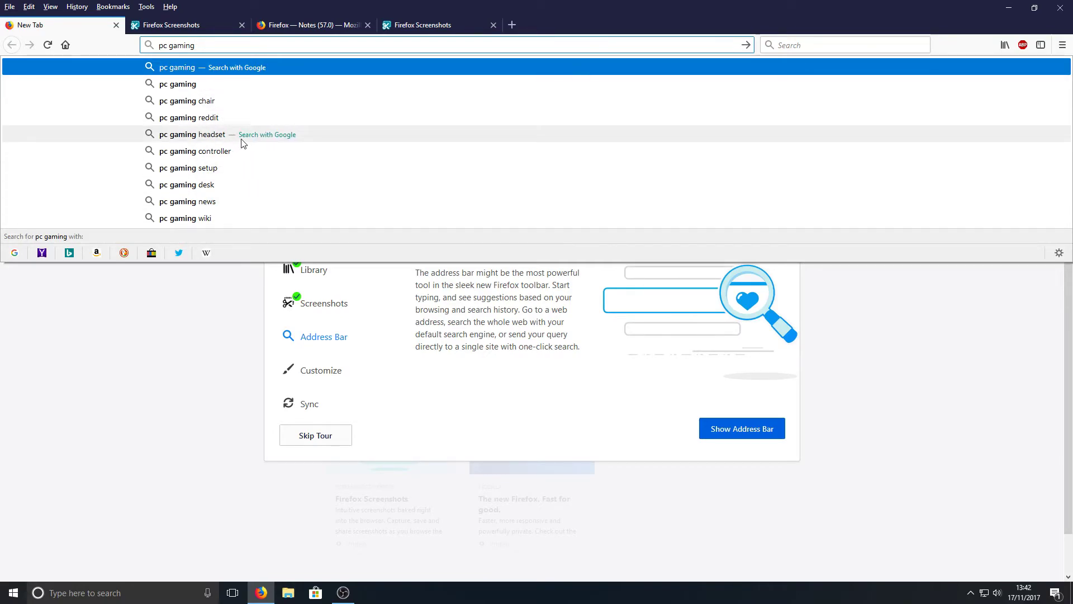
pyautogui.click(460, 341)
# Advance the tour to toolbar rearranging and enter Firefox's Customize mode
pyautogui.click(313, 375)
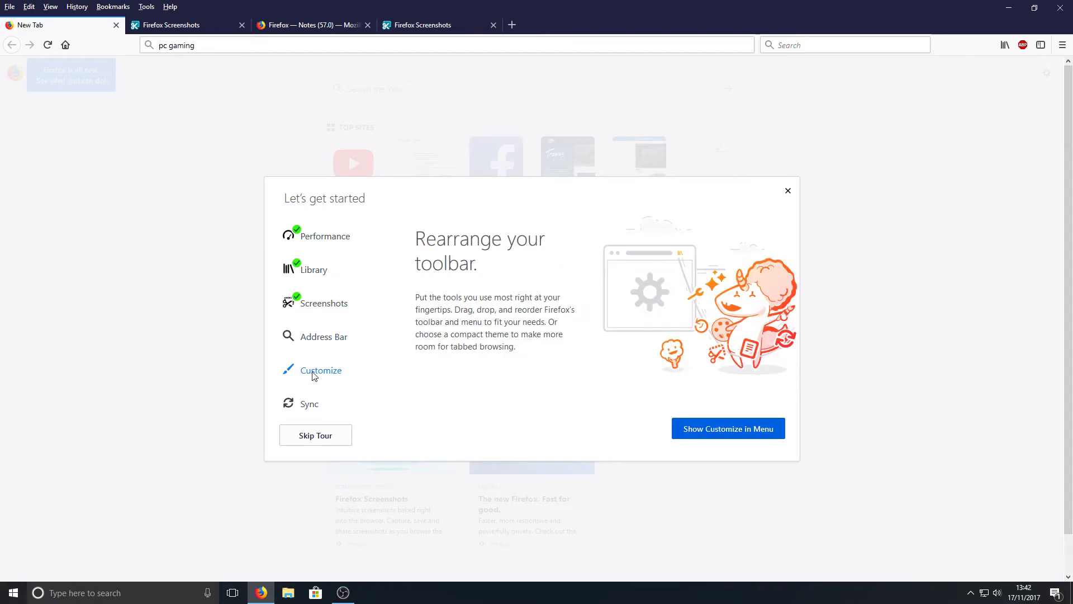
pyautogui.click(757, 436)
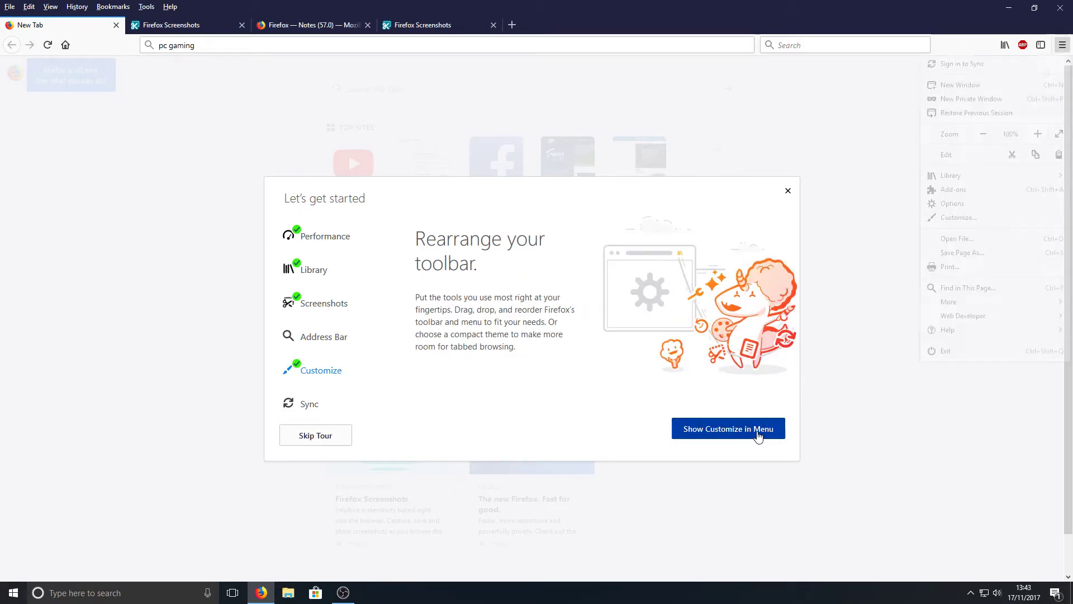
pyautogui.click(958, 219)
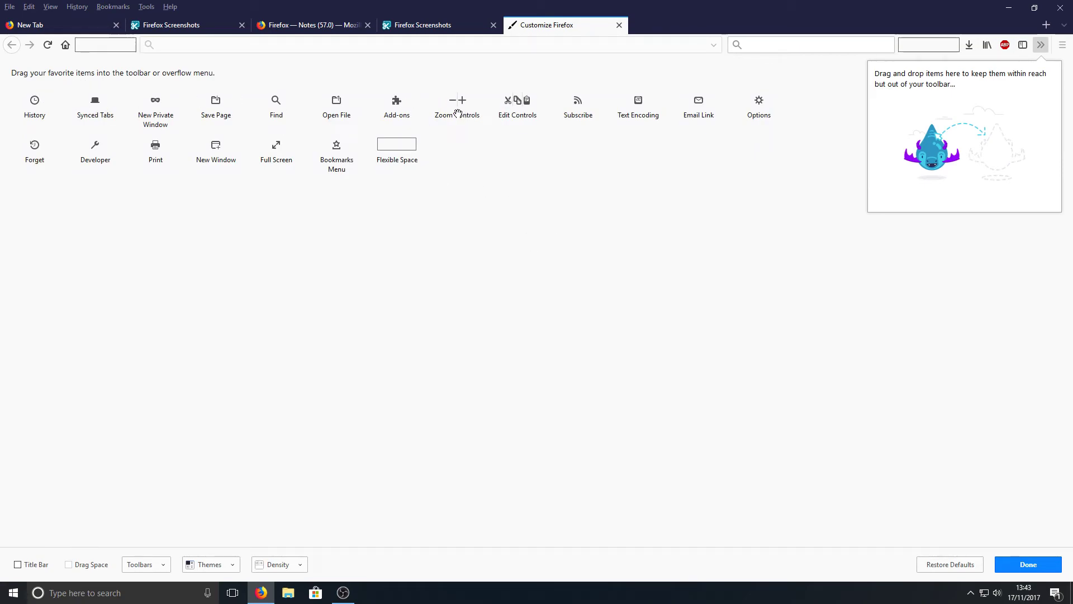
# Add Zoom Controls to the toolbar and move Full Screen after Bookmarks Menu
pyautogui.moveTo(456, 112); pyautogui.dragTo(884, 49)
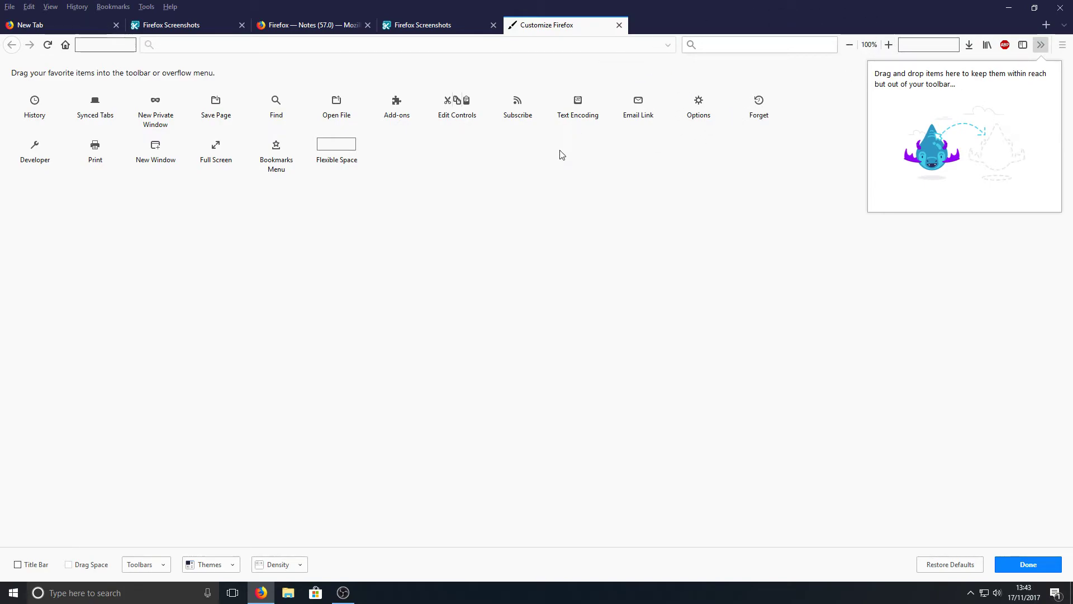
pyautogui.moveTo(227, 161); pyautogui.dragTo(362, 195)
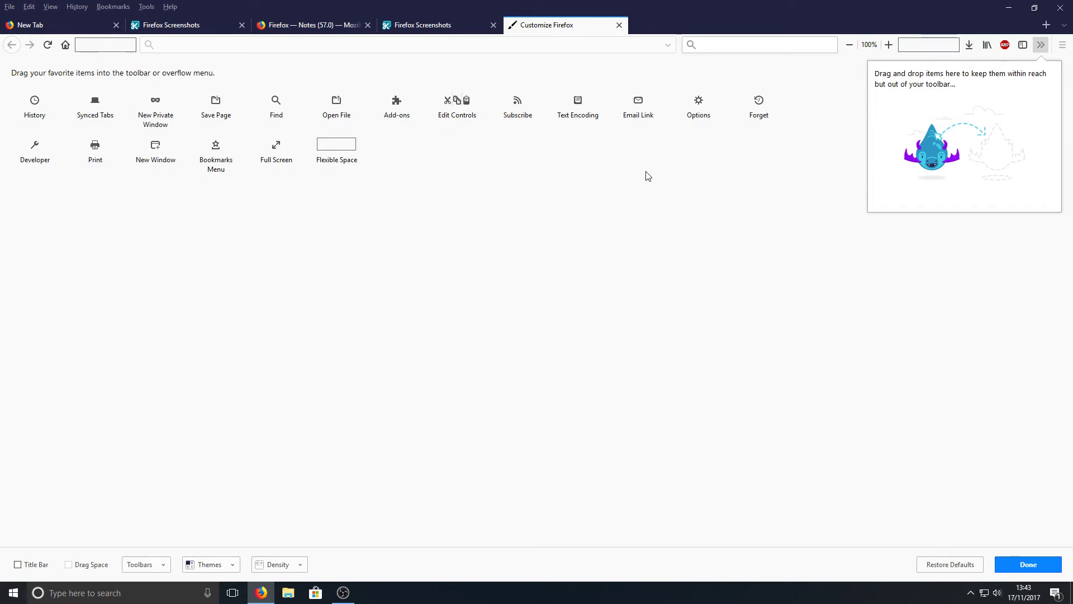
pyautogui.hotkey('ctrl', 'Tab')
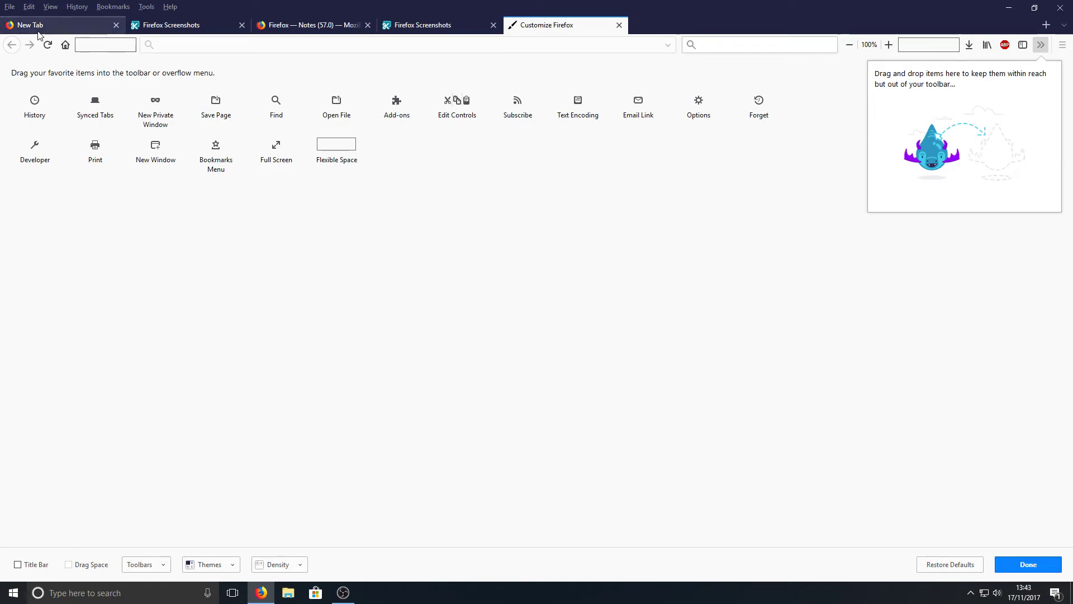
# Bring up the tour's Sync page offering a Firefox Account, then click inside its dialog
pyautogui.click(310, 404)
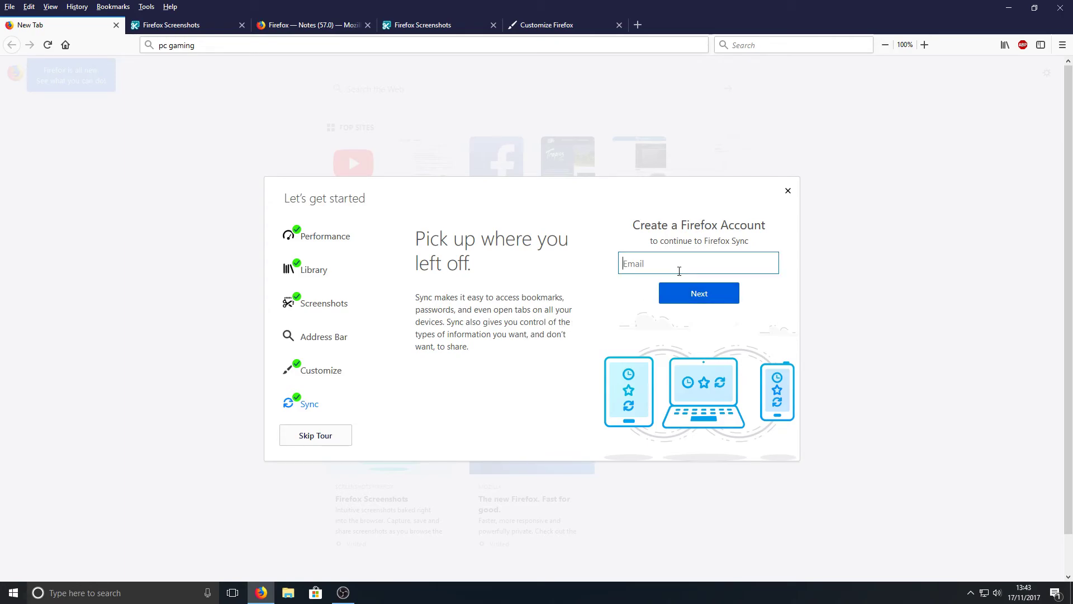
pyautogui.click(689, 281)
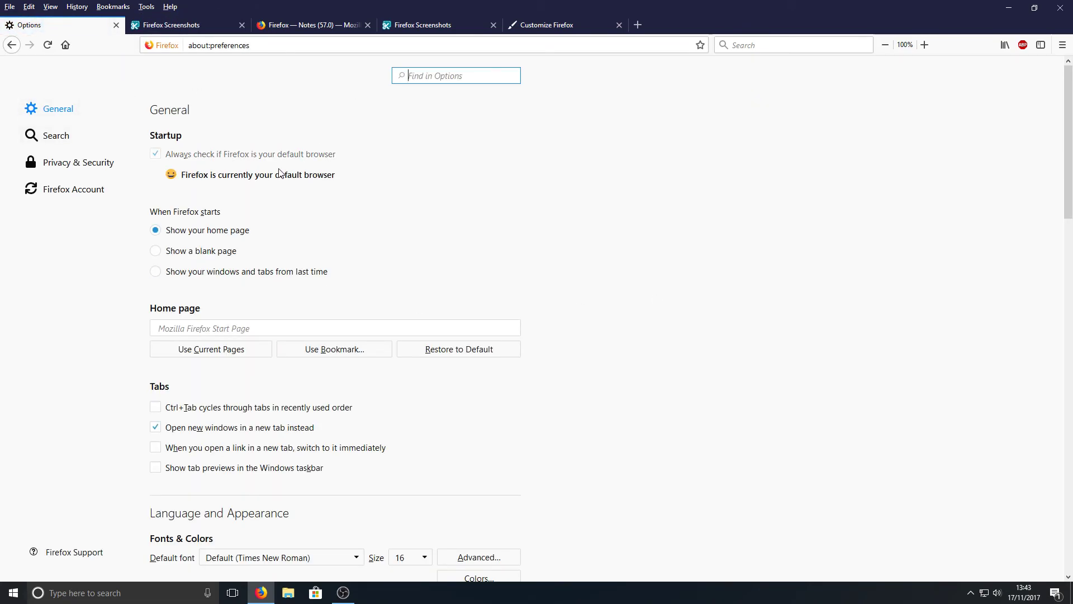
# Scroll through the General options covering updates, performance, language and downloads
pyautogui.scroll(-1, 766, 372)
pyautogui.scroll(-20, 829, 450)
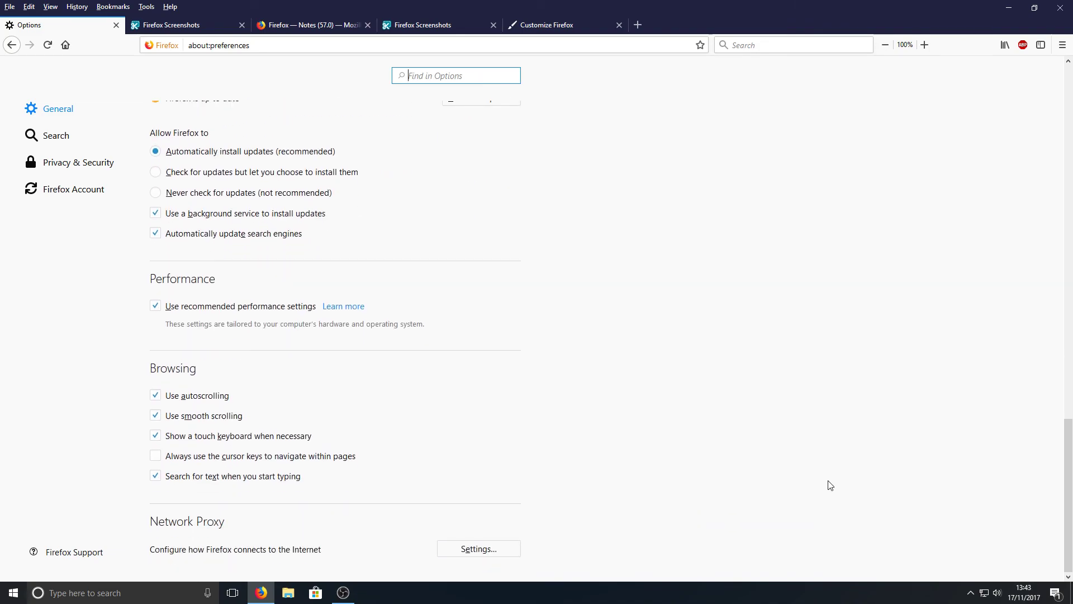
pyautogui.scroll(10, 830, 498)
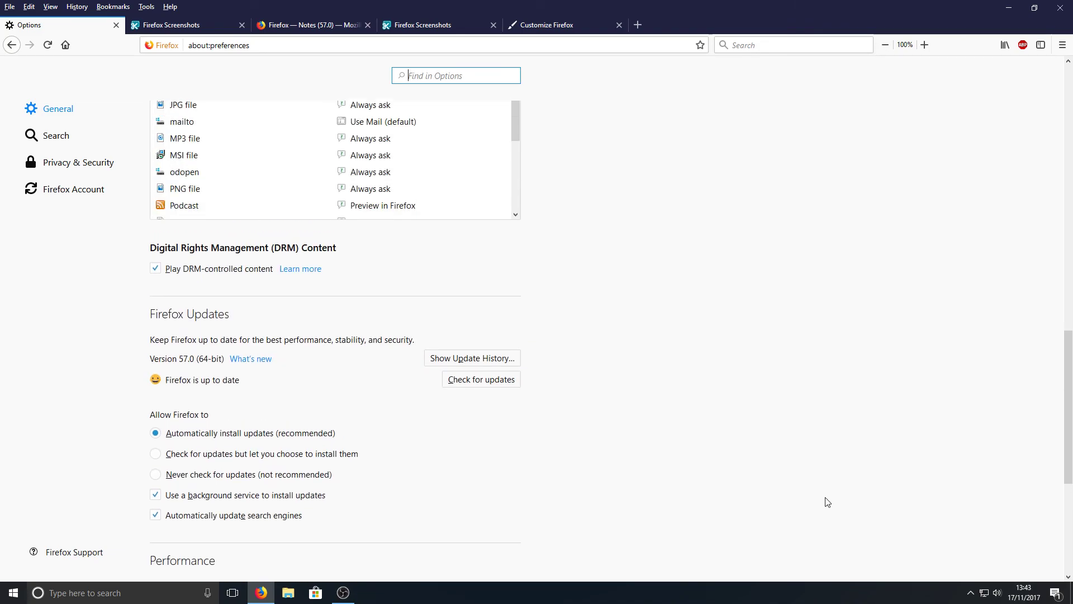